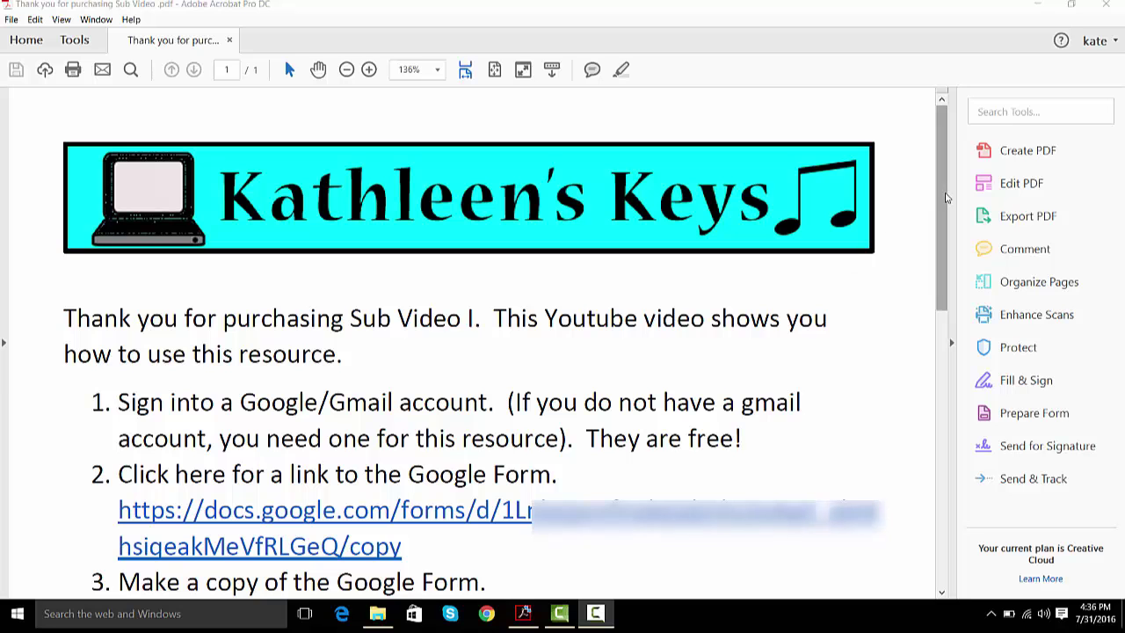
- Follow the Google Form copy link under item 2 of the PDF and load it in Chrome
left_click_drag(943, 197, 943, 274)
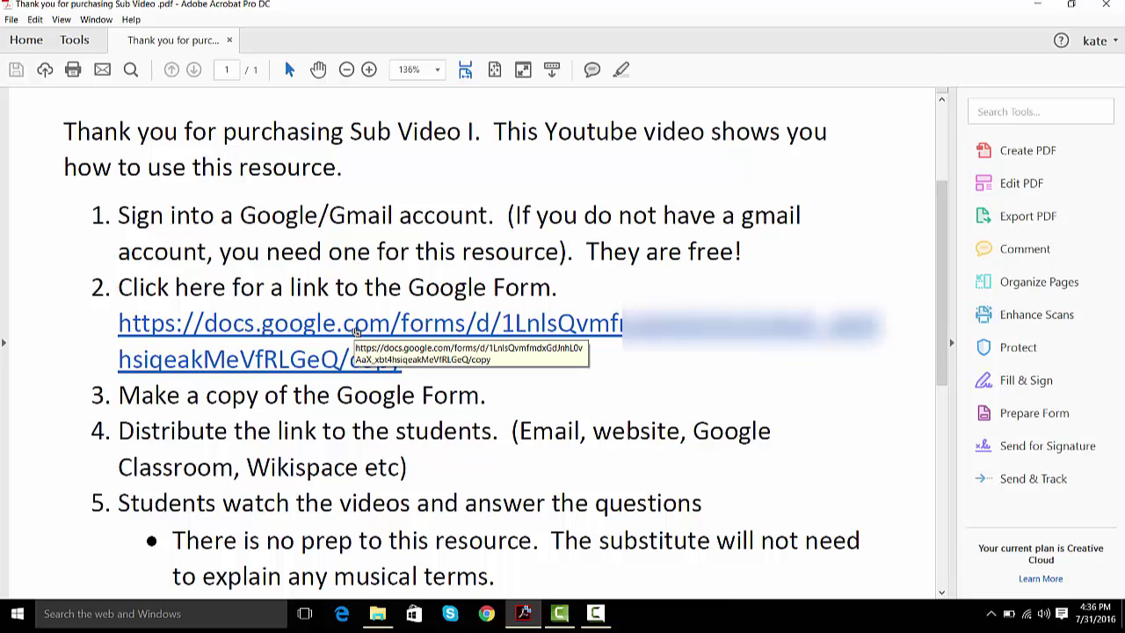
left_click(355, 327)
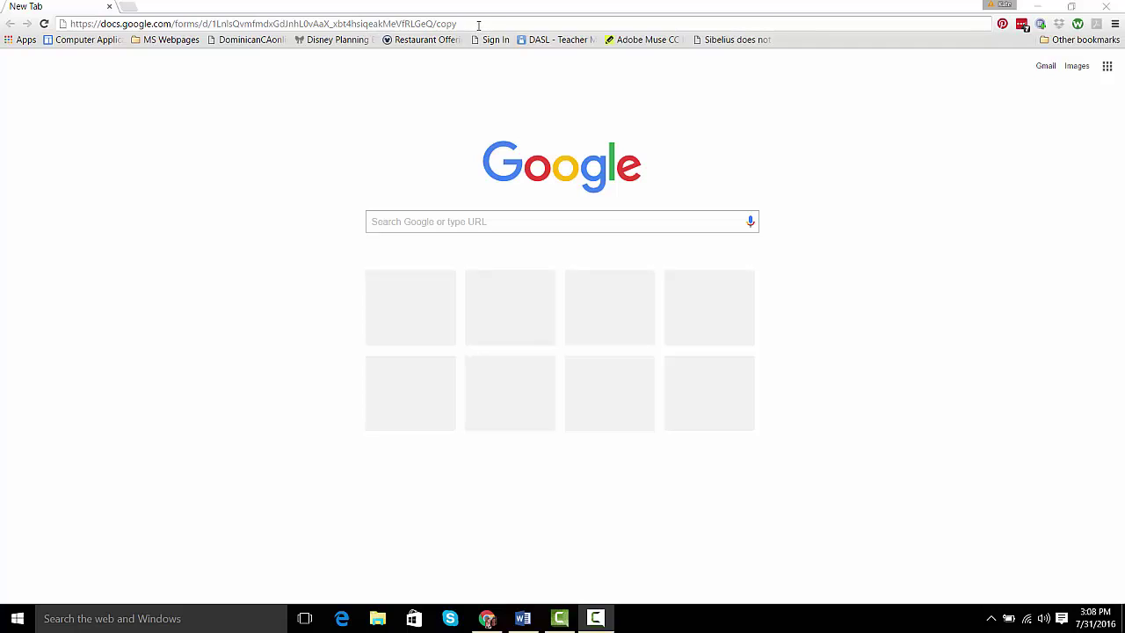
left_click(478, 24)
key("Return")
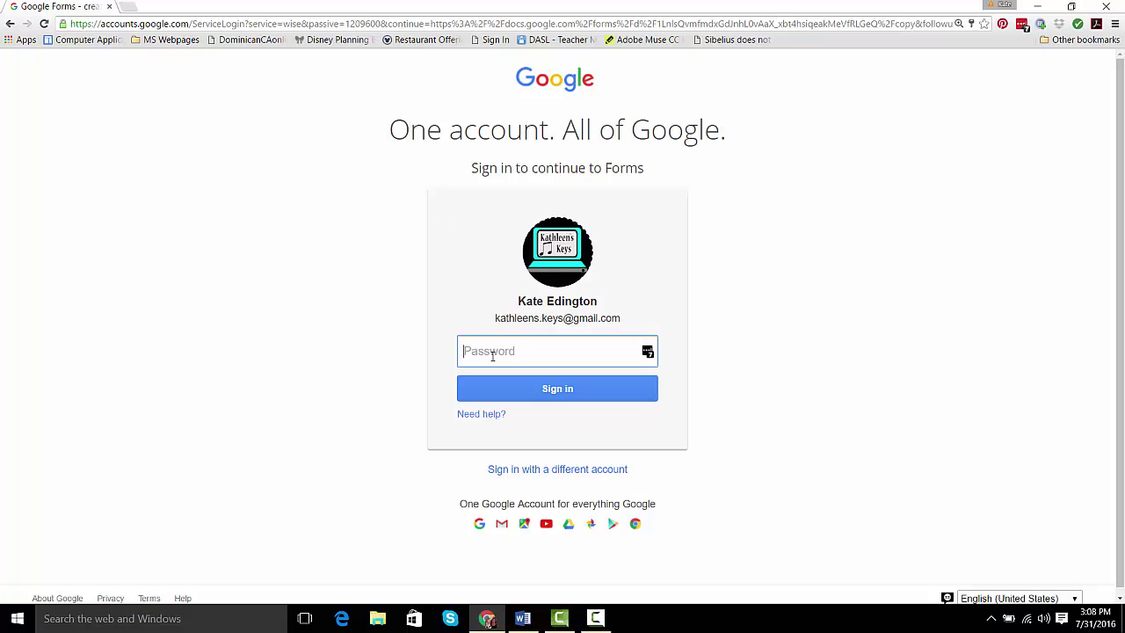
- Sign in to Google with the account password and make a copy of the Music Sub Videos I form
key("ctrl+v")
key("Return")
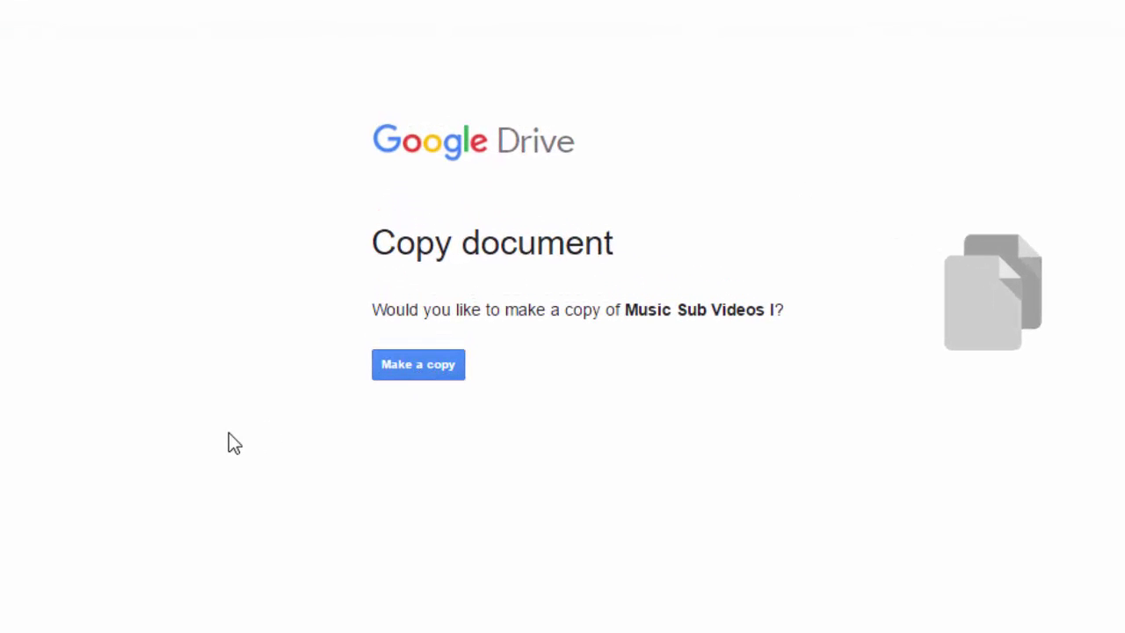
left_click(392, 374)
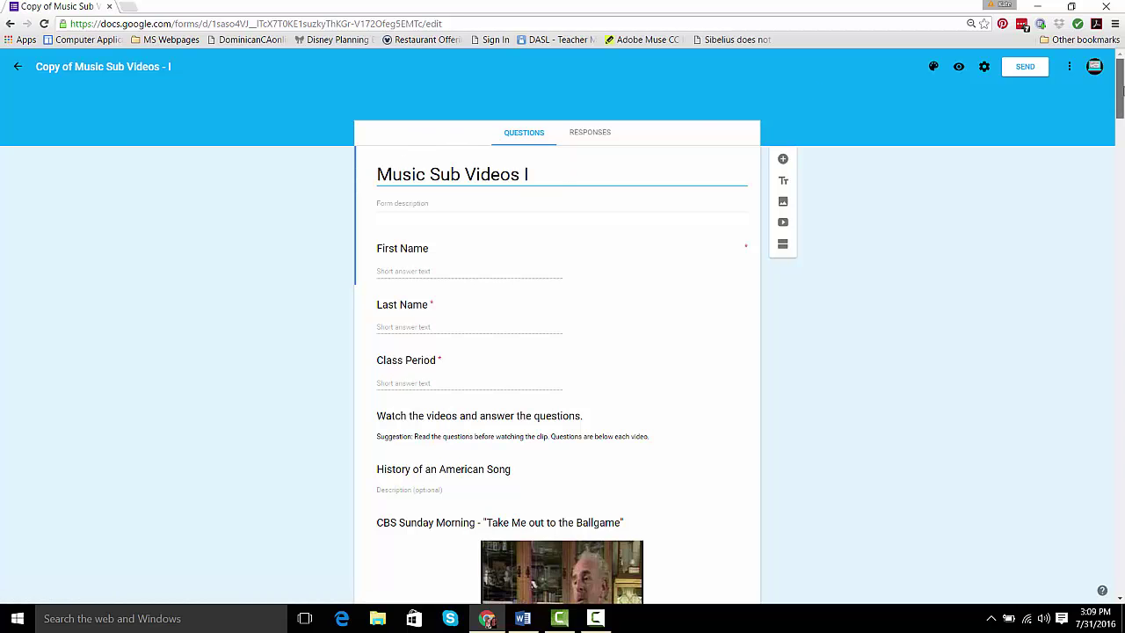
- Look through the copied form's name fields, embedded videos and multiple-choice questions
scroll(1122, 88, "down", 2)
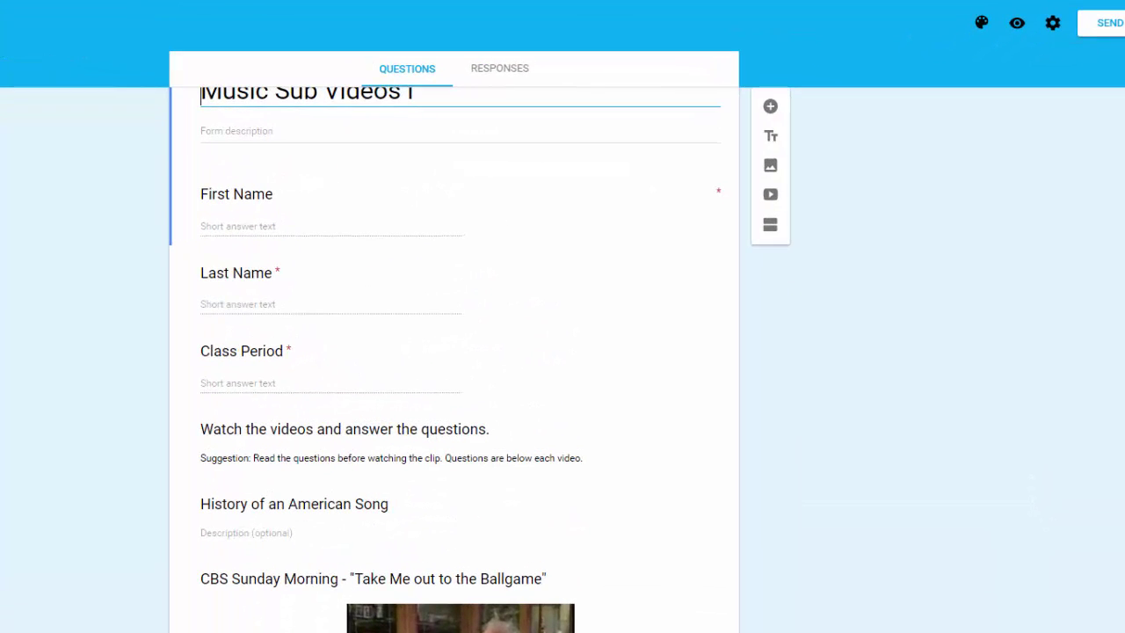
scroll(453, 352, "down", 6)
scroll(454, 352, "down", 3)
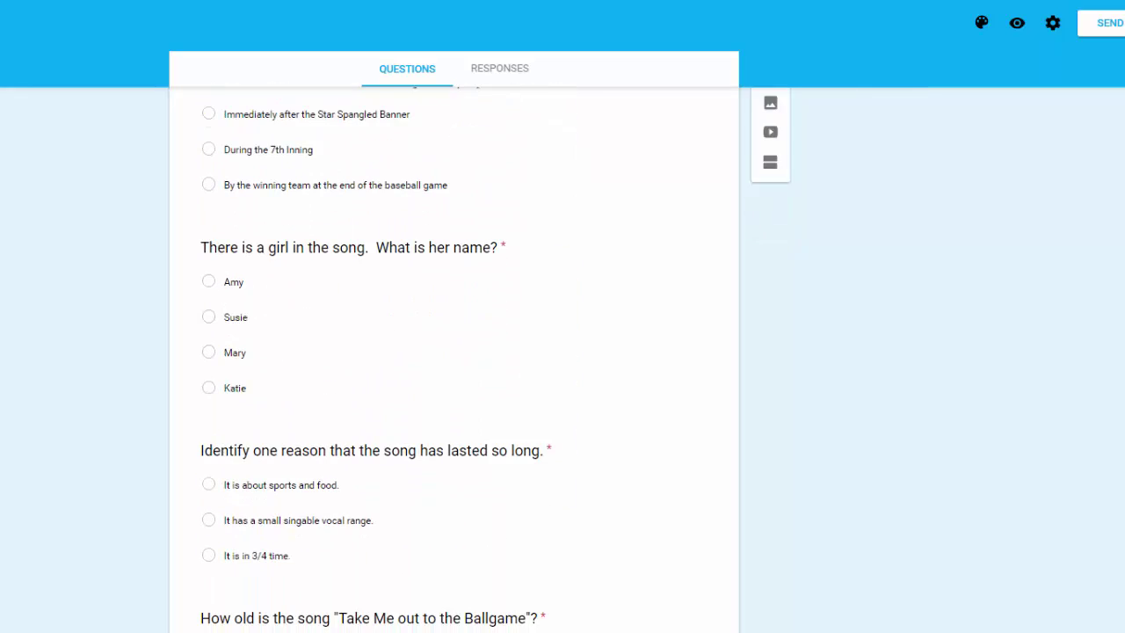
scroll(453, 352, "up", 6)
scroll(453, 352, "up", 2)
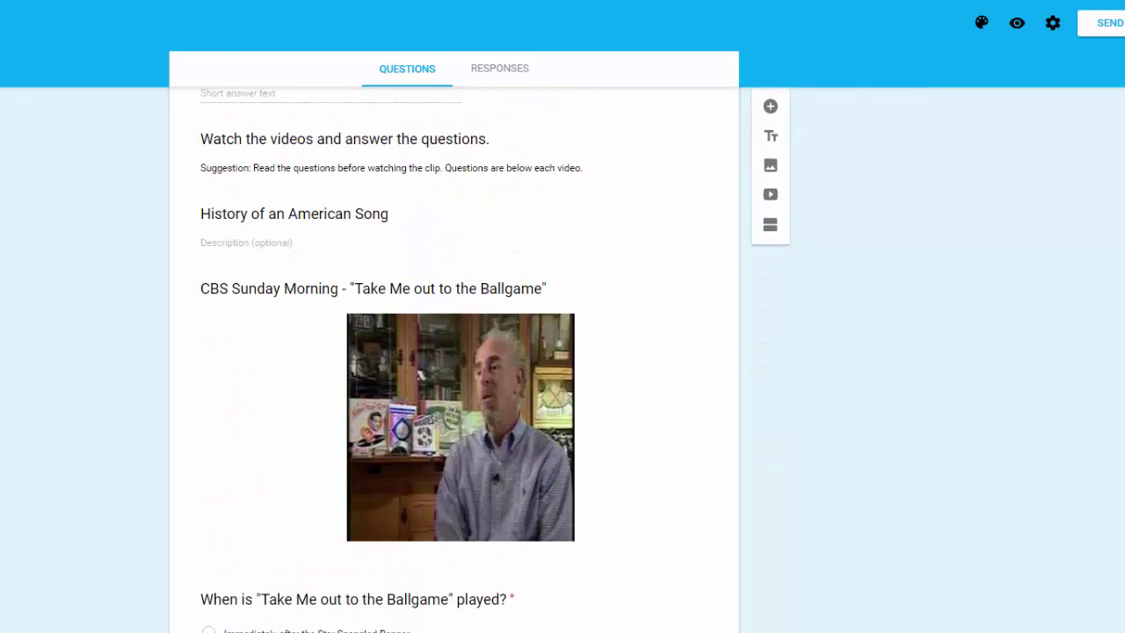
scroll(453, 352, "up", 1)
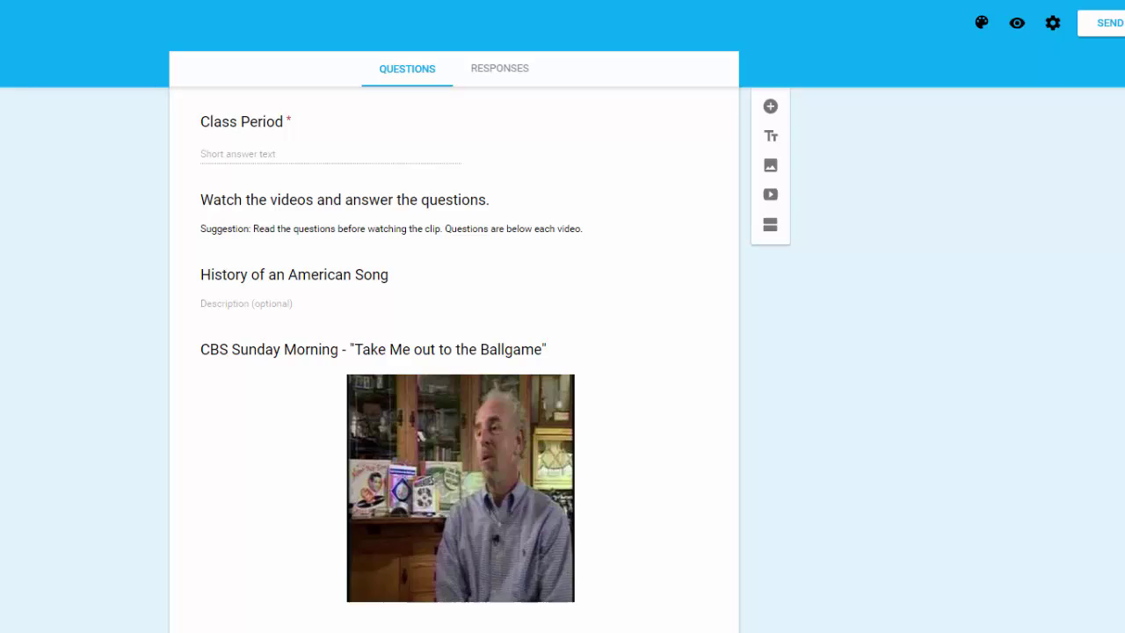
scroll(454, 352, "down", 5)
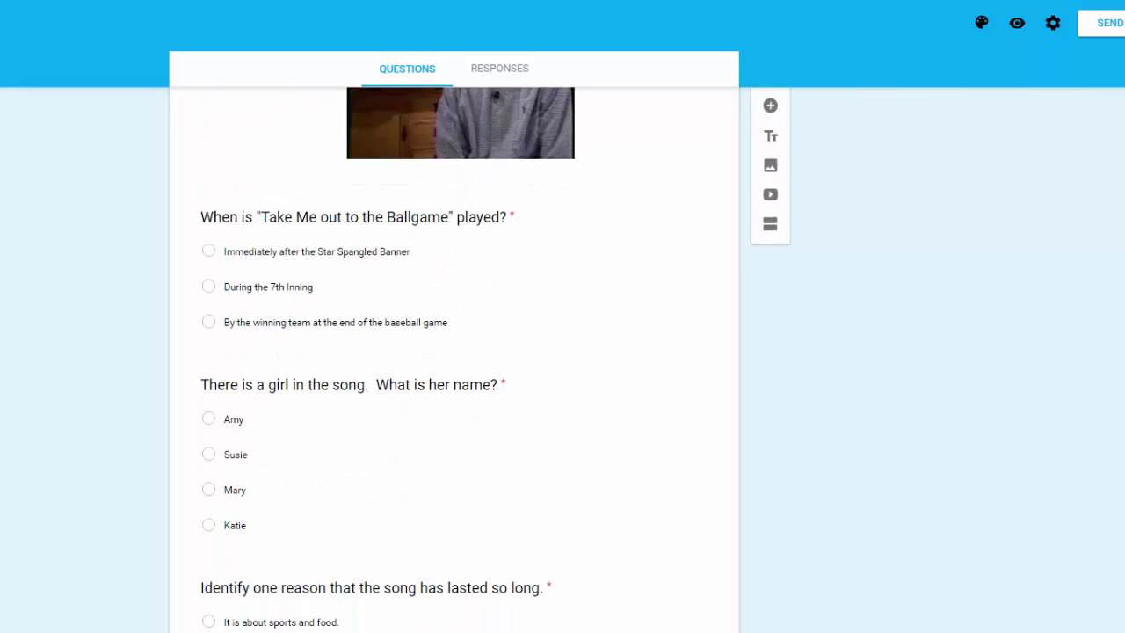
scroll(454, 351, "down", 7)
scroll(453, 352, "up", 2)
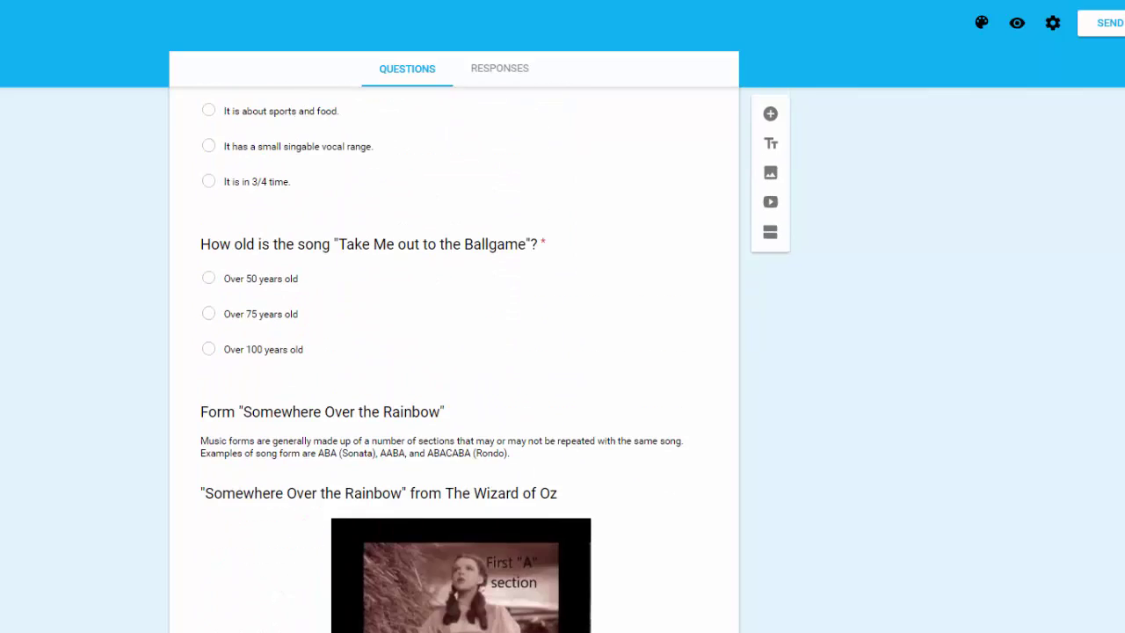
scroll(454, 351, "up", 10)
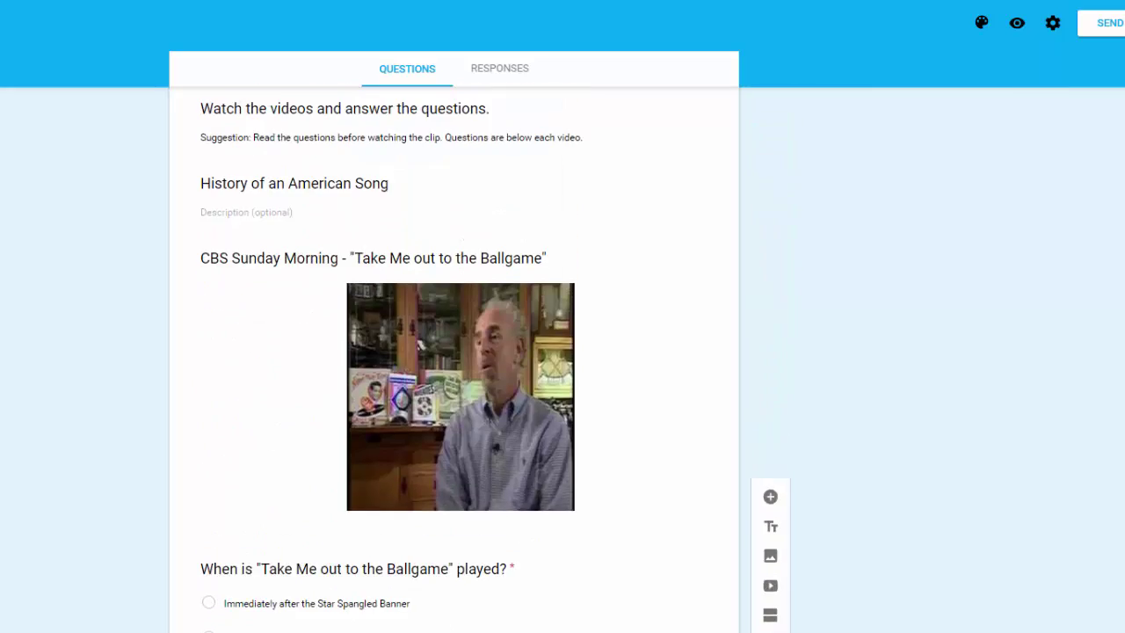
scroll(453, 352, "up", 4)
scroll(453, 352, "up", 1)
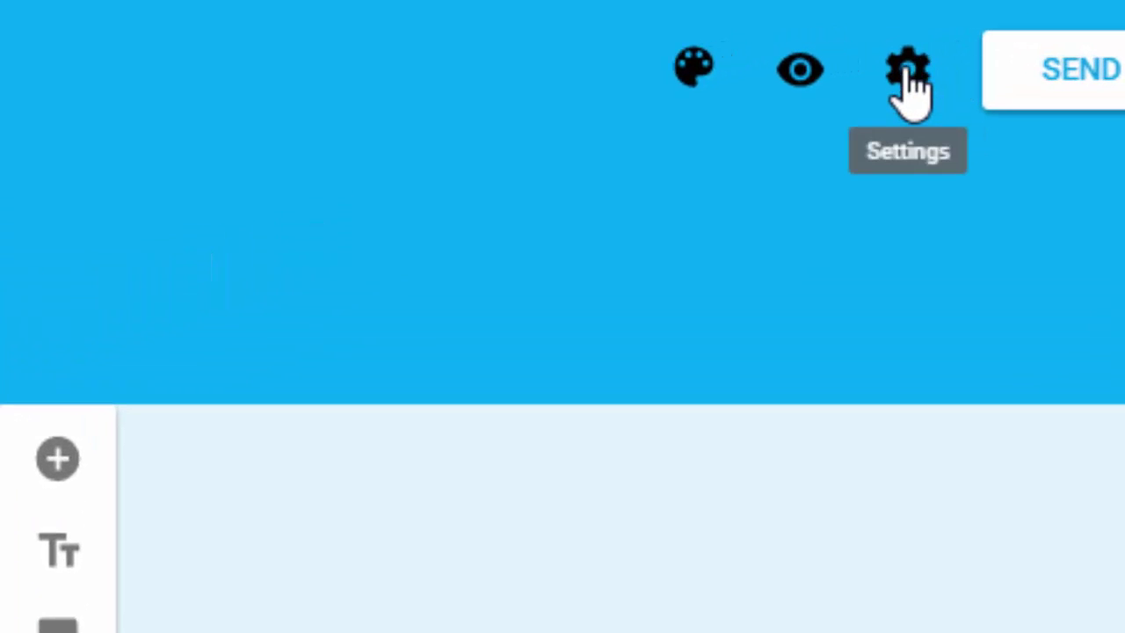
- In the form settings, limit respondents to 1 response and enable the progress bar
left_click(908, 72)
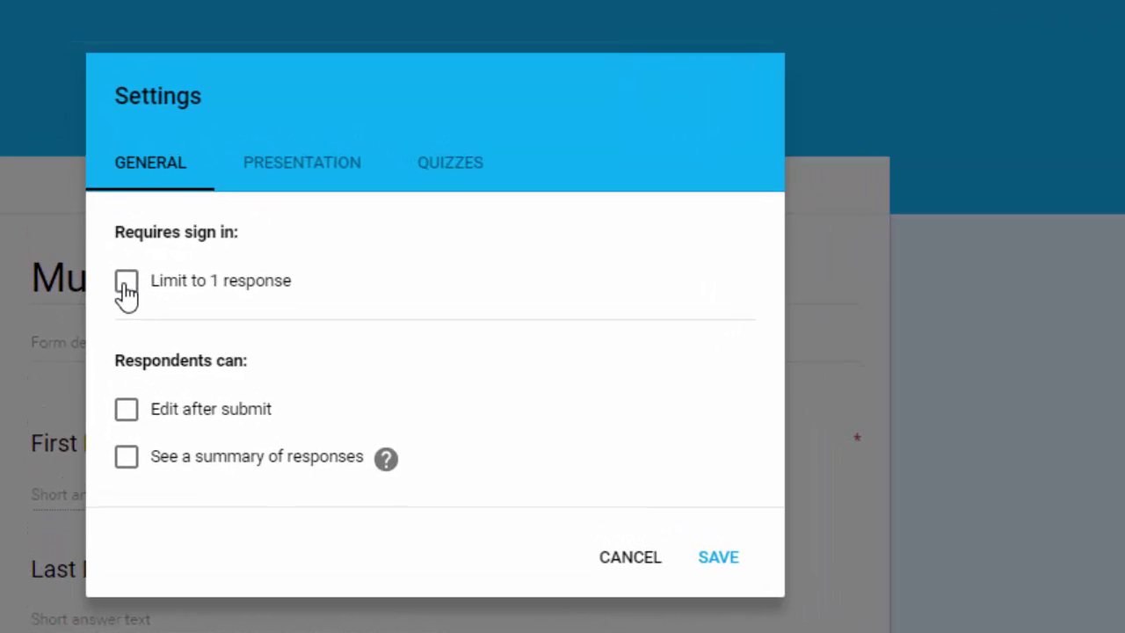
left_click(126, 283)
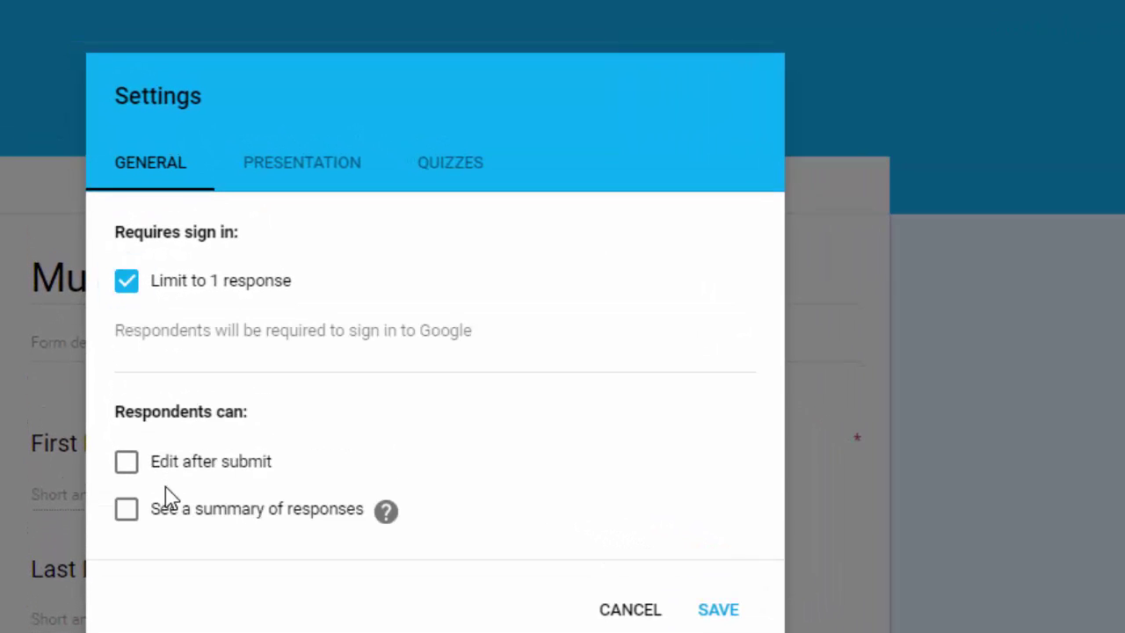
left_click(332, 161)
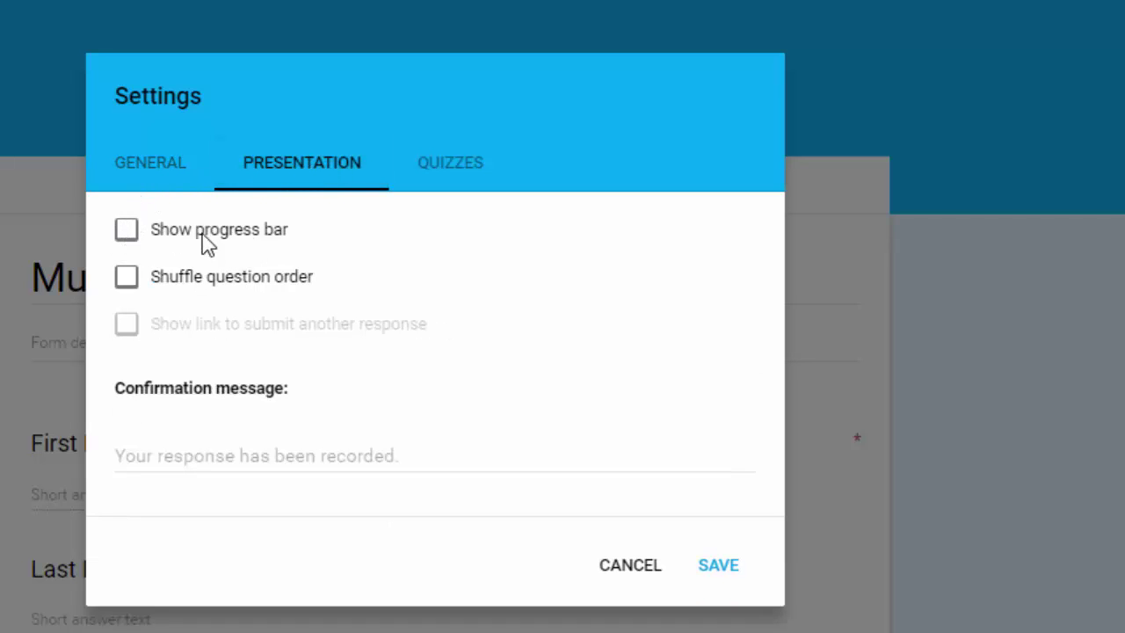
left_click(129, 231)
- Make the form a quiz with grade release set to Don't release, and save the settings
left_click(444, 163)
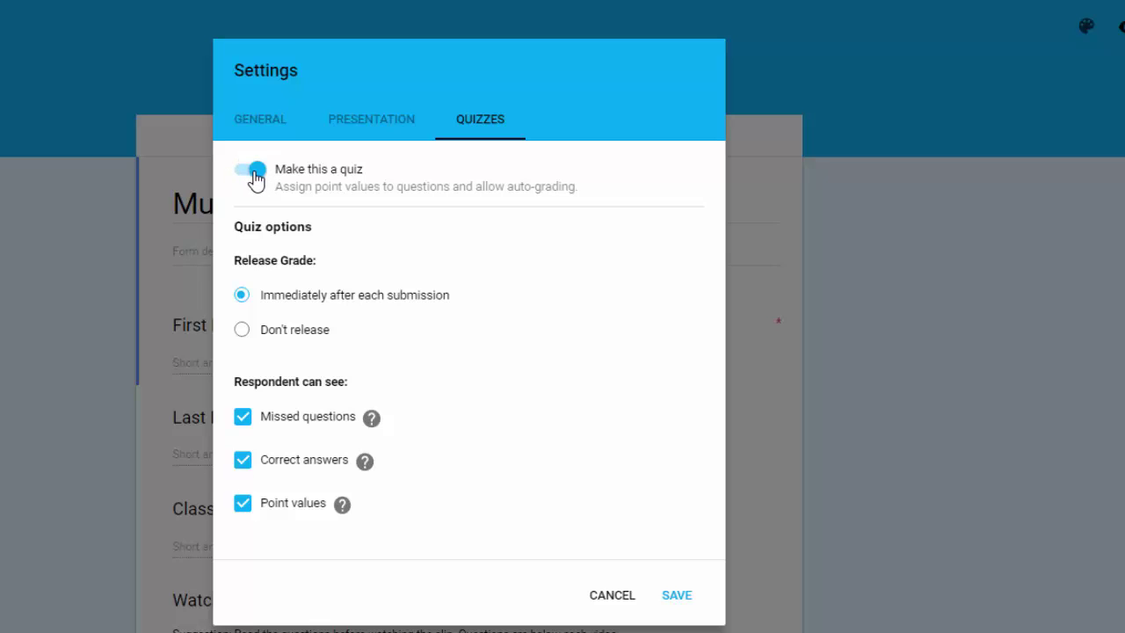
left_click(240, 178)
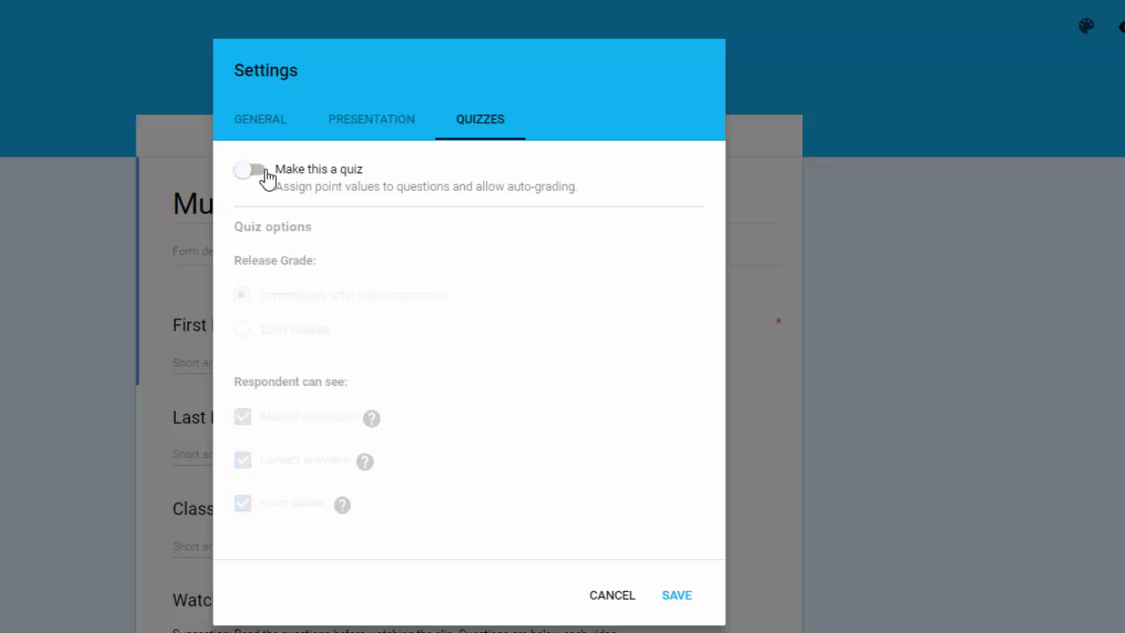
left_click(266, 178)
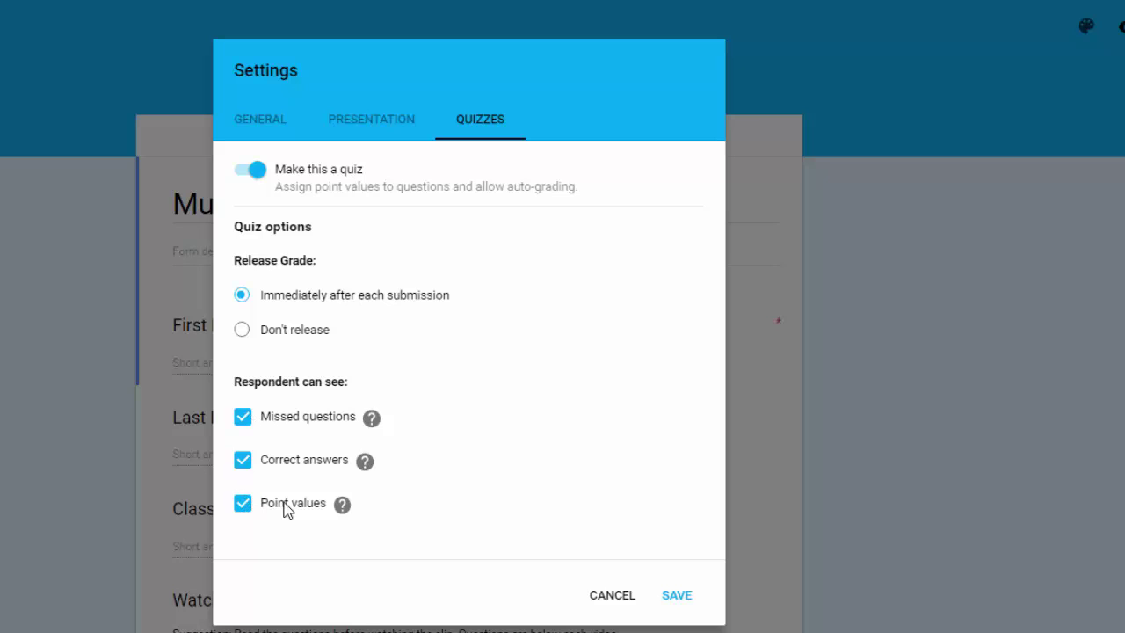
left_click(243, 331)
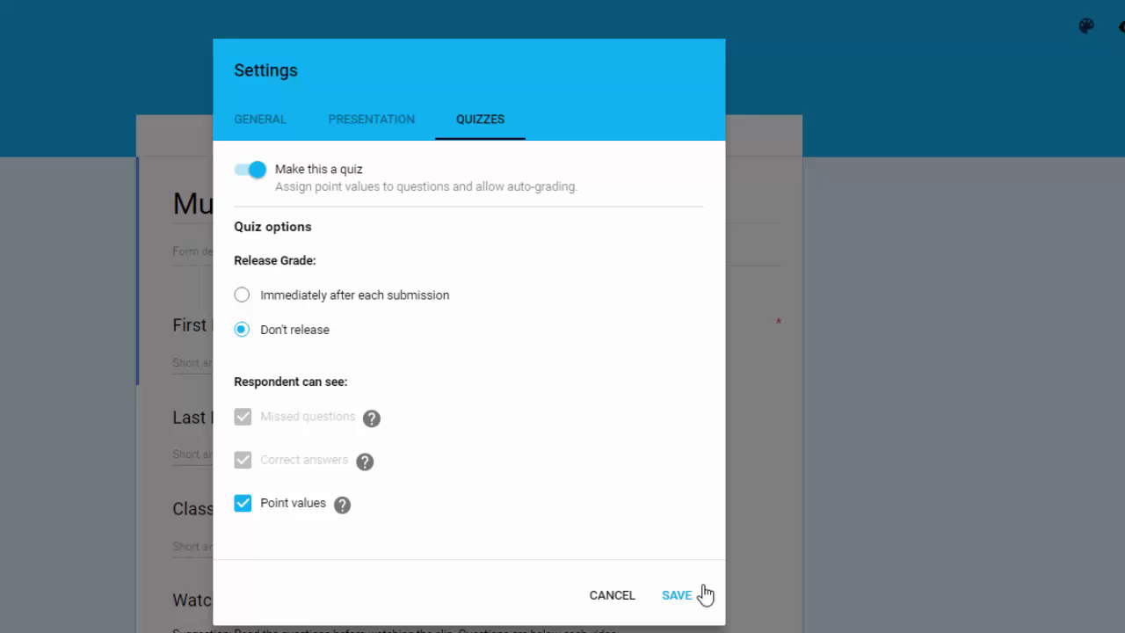
left_click(679, 597)
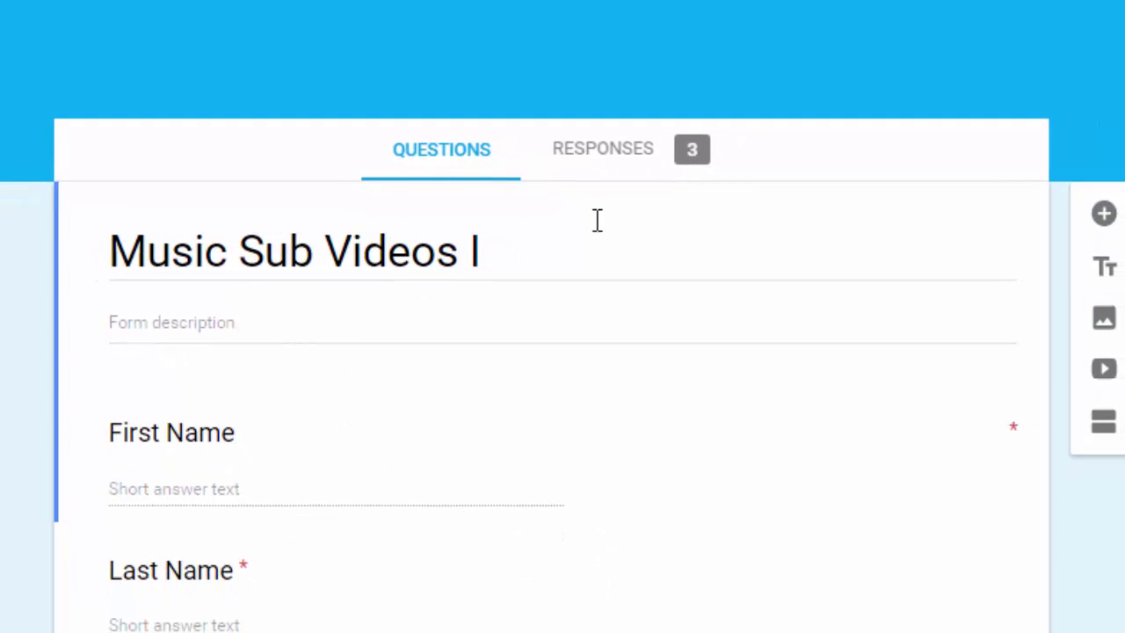
- Examine the summary of the form's responses, including the point insights and per-question charts
left_click(606, 163)
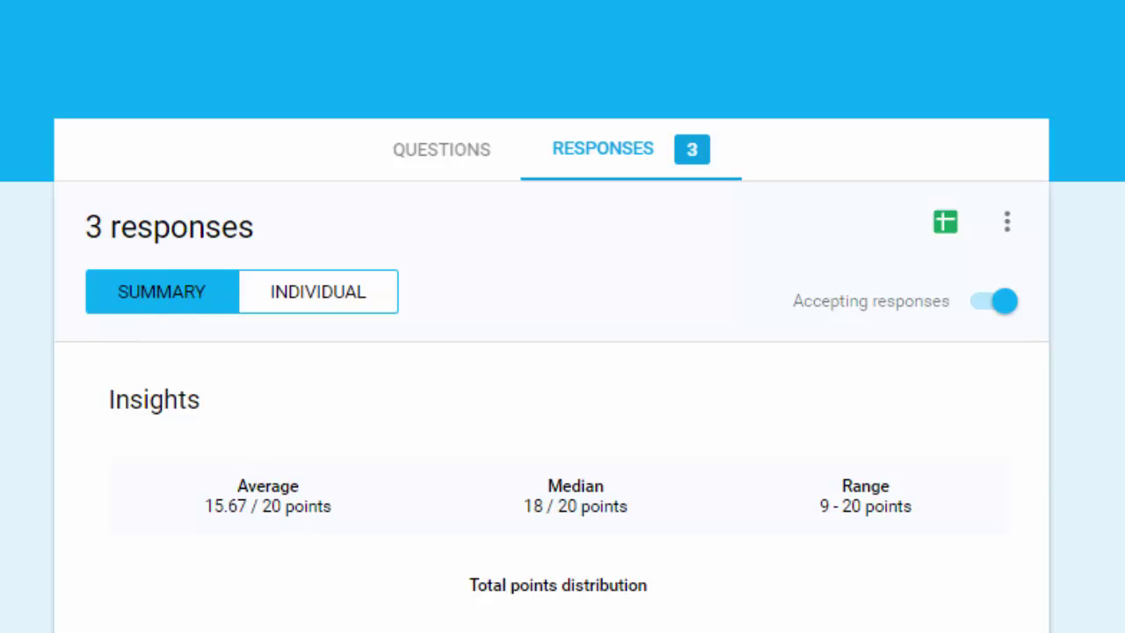
scroll(563, 396, "down", 20)
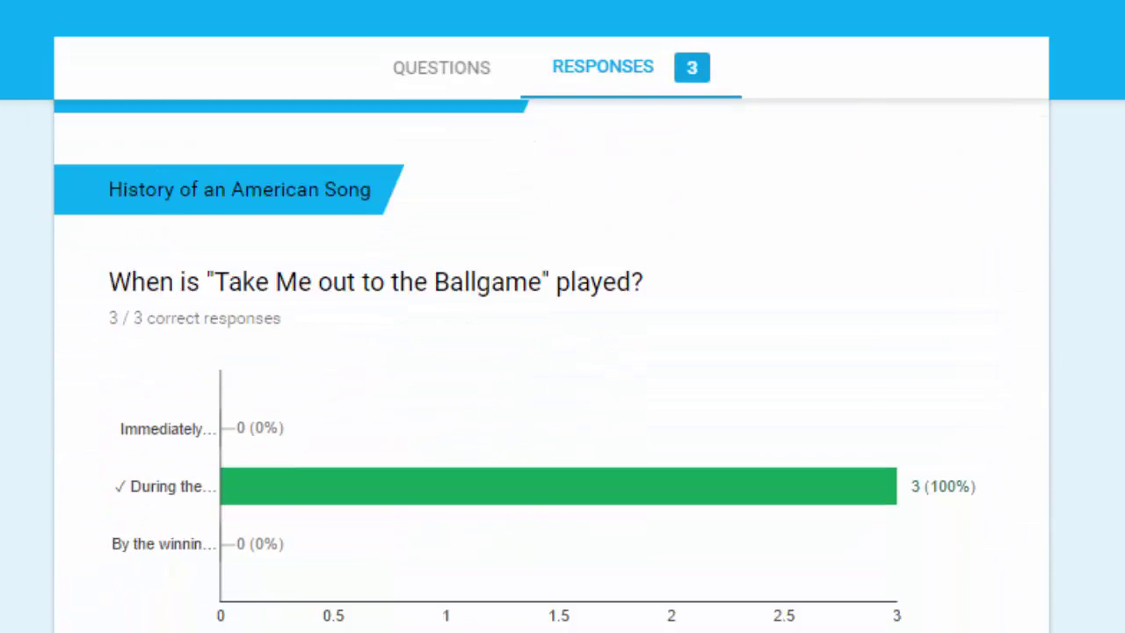
scroll(563, 369, "up", 20)
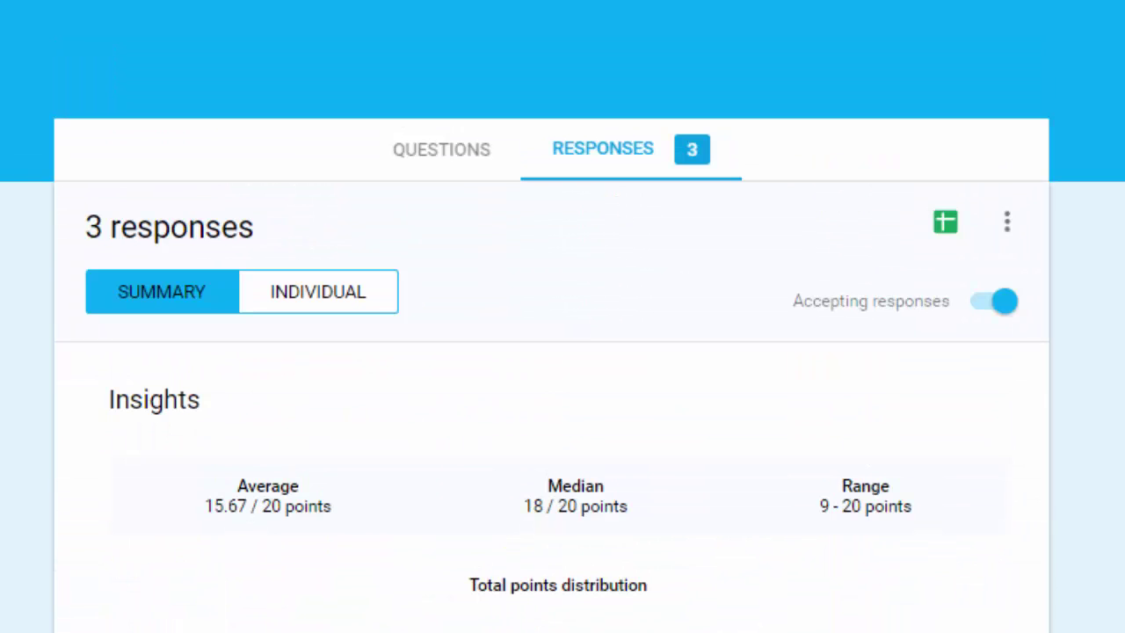
- Go through each individual response with its total points, and open the additional response options
left_click(309, 310)
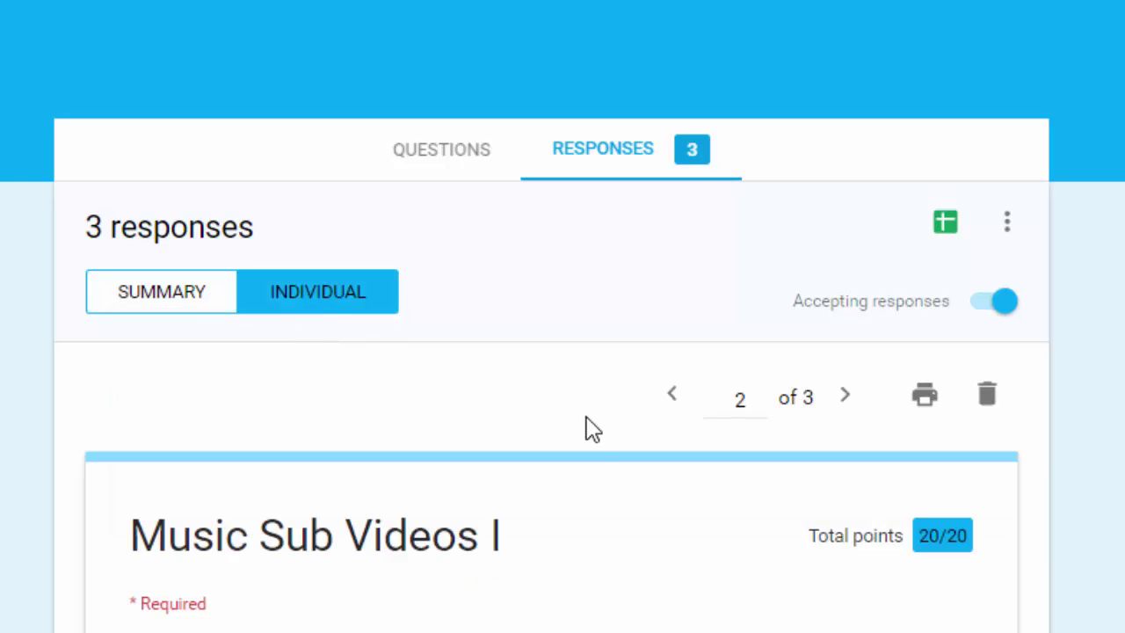
left_click(672, 394)
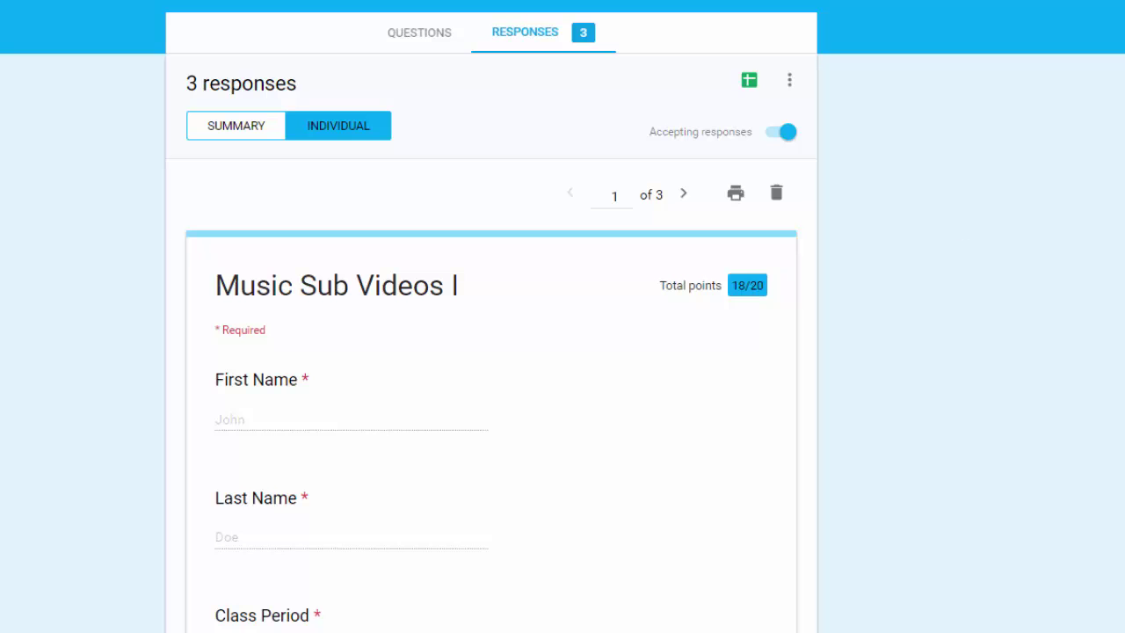
scroll(492, 352, "down", 10)
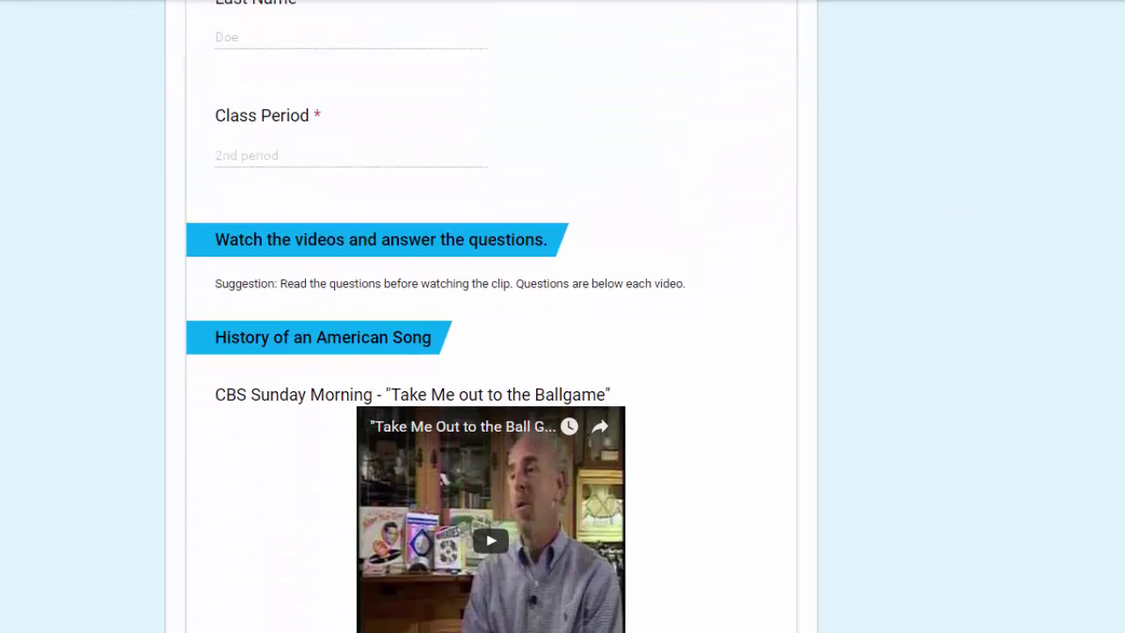
scroll(491, 351, "up", 10)
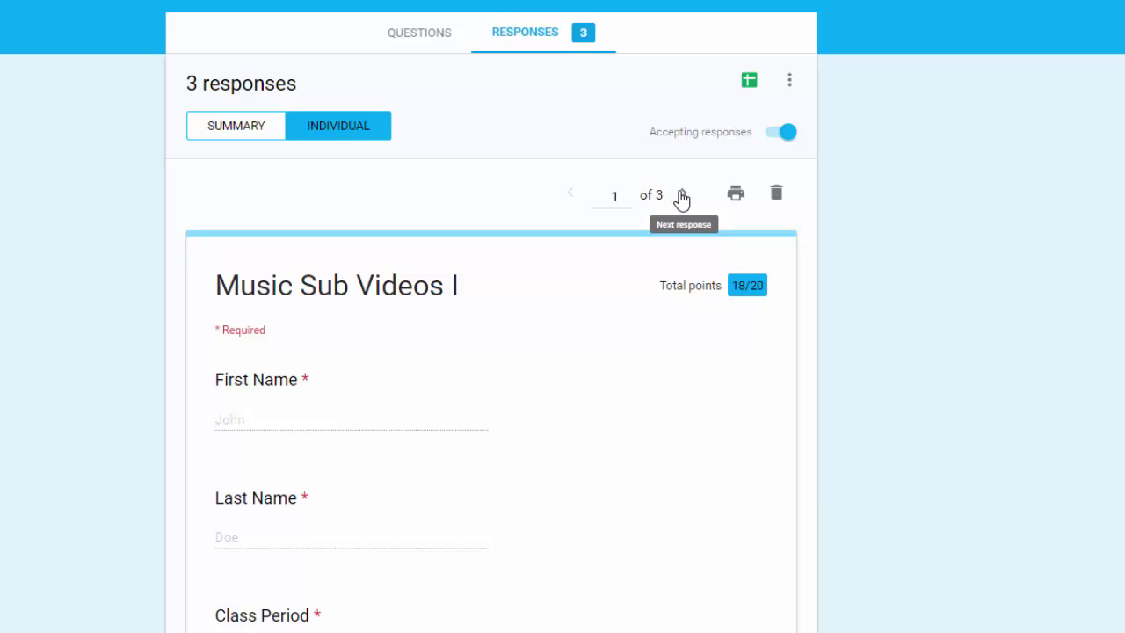
left_click(682, 197)
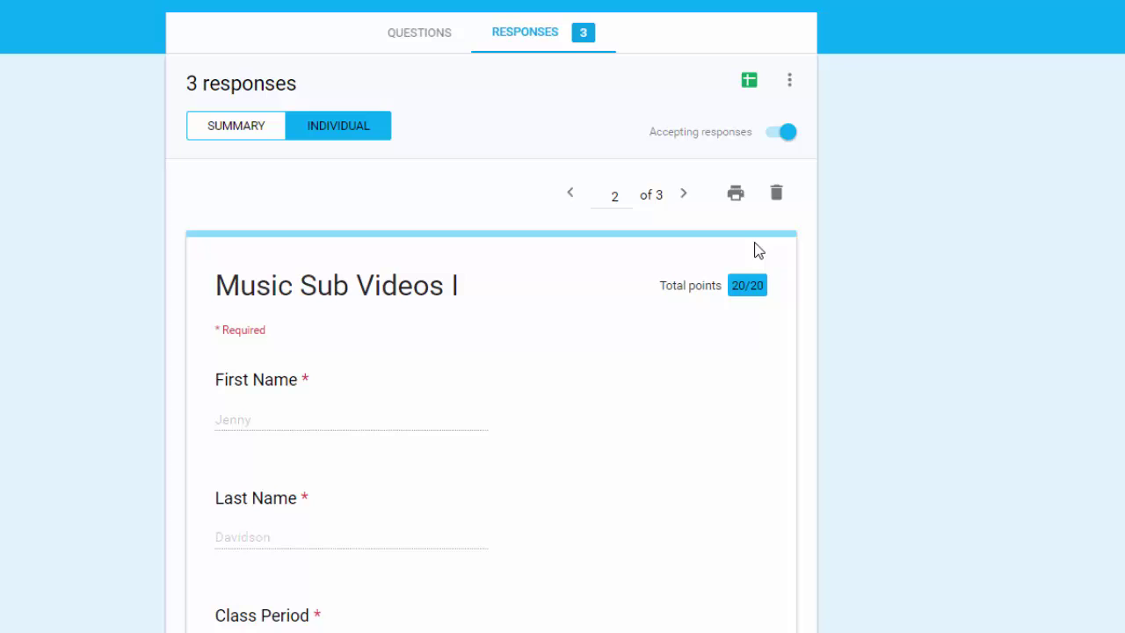
left_click(691, 197)
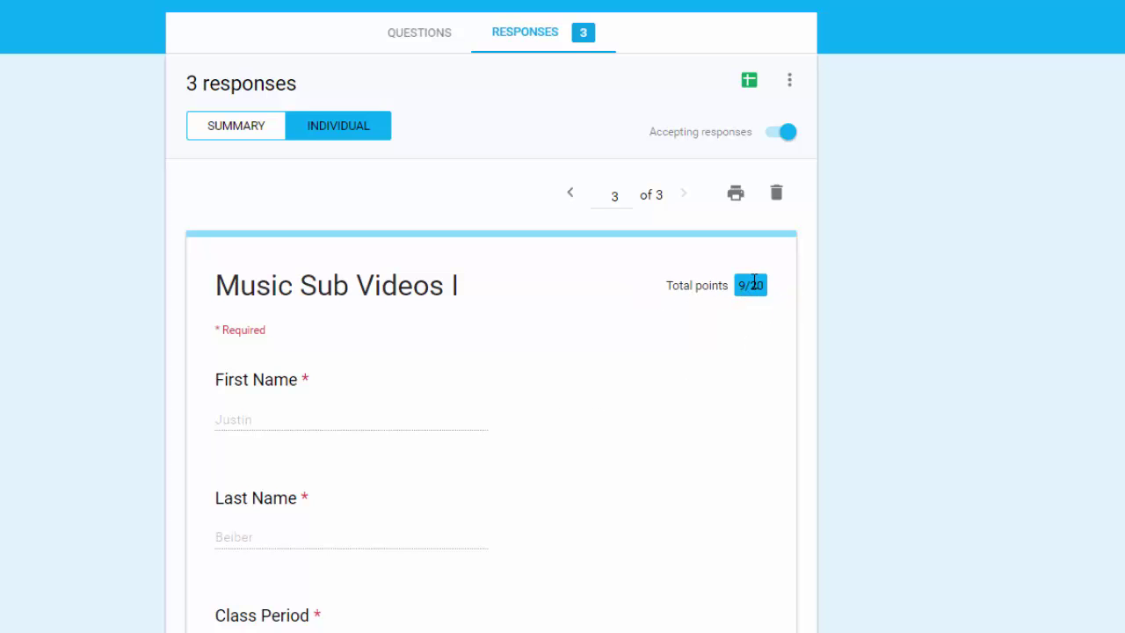
left_click(790, 86)
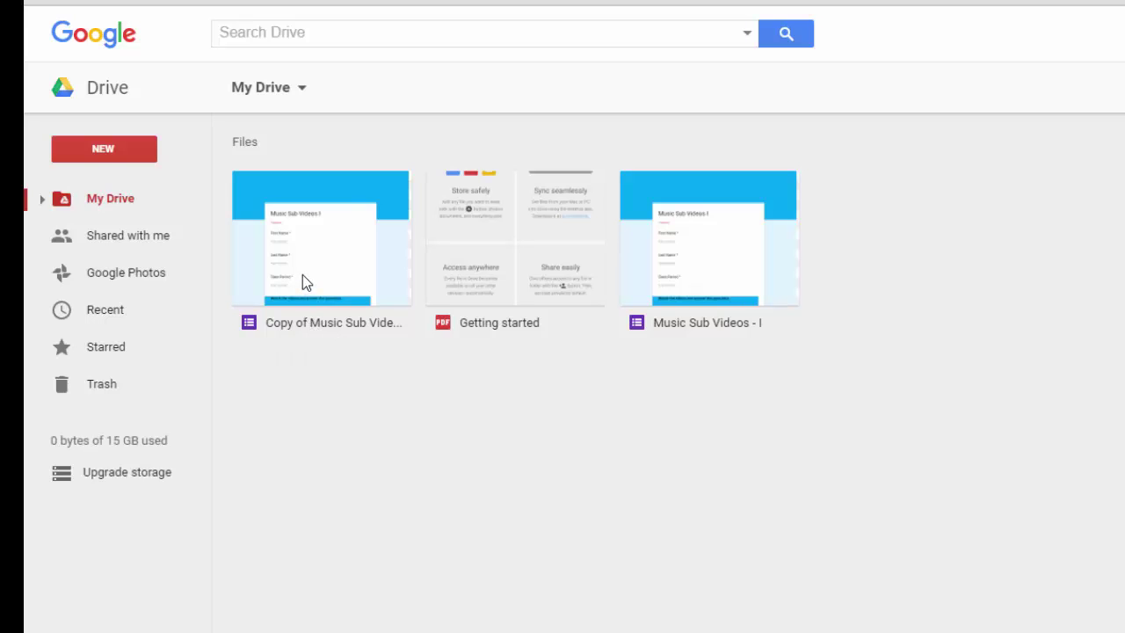
- Open the copied Music Sub Videos form from Google Drive, check its response summary, and return to its questions
left_click(302, 275)
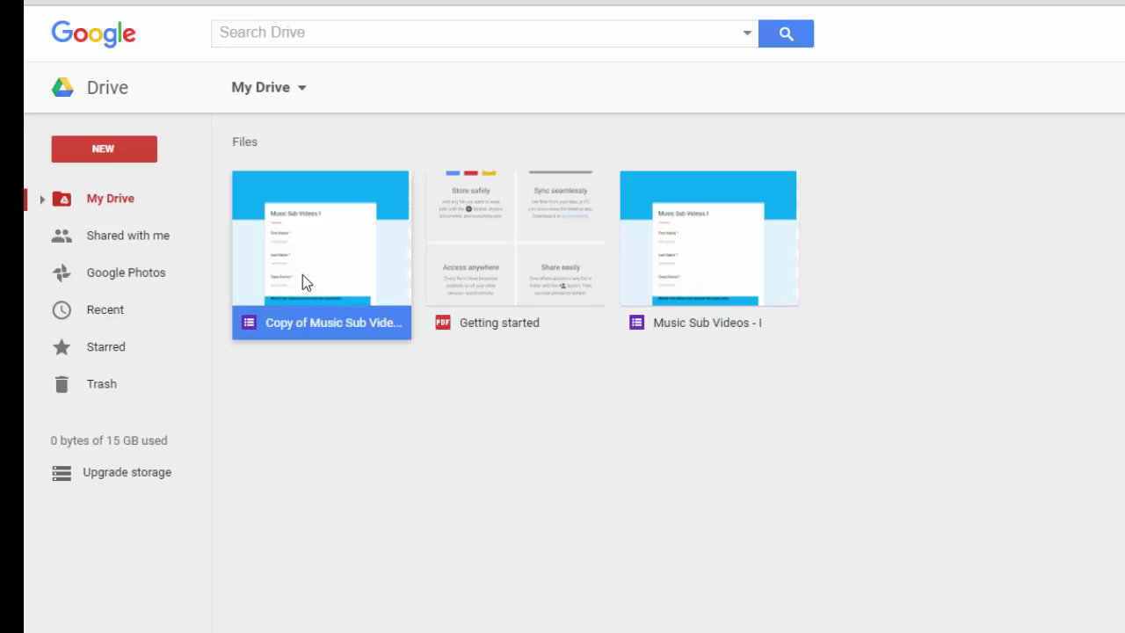
double_click(302, 274)
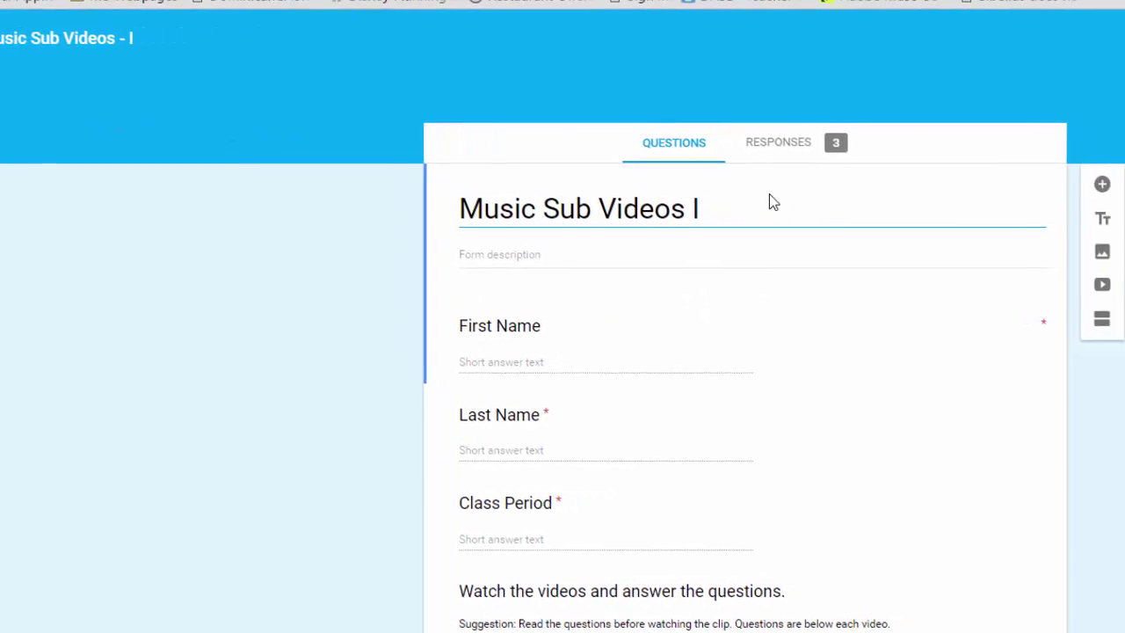
left_click(782, 146)
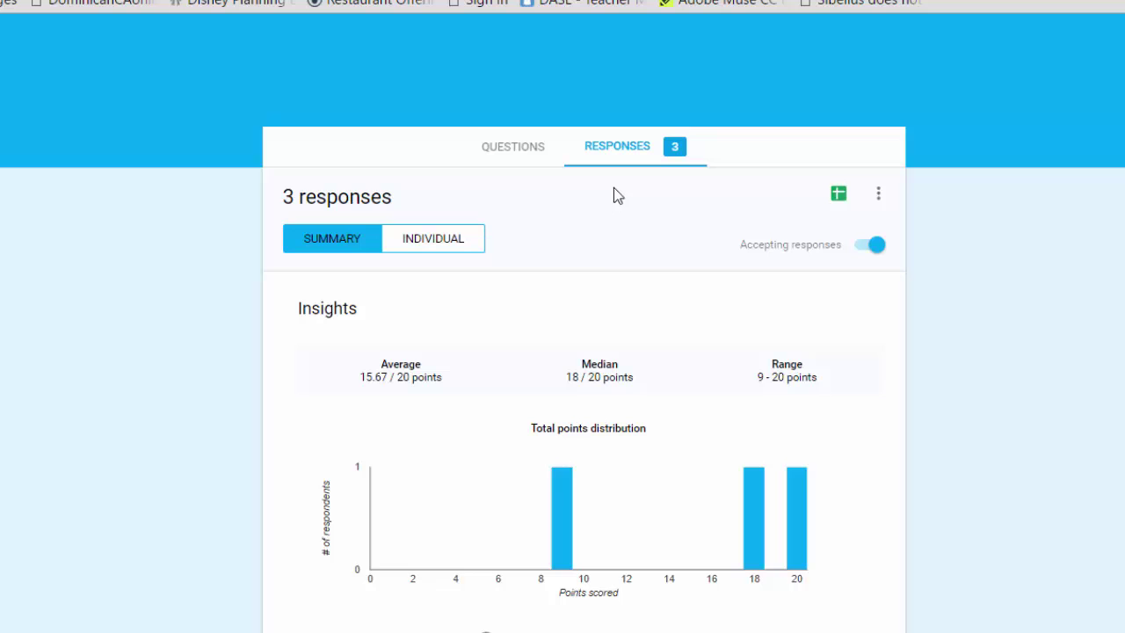
left_click(503, 157)
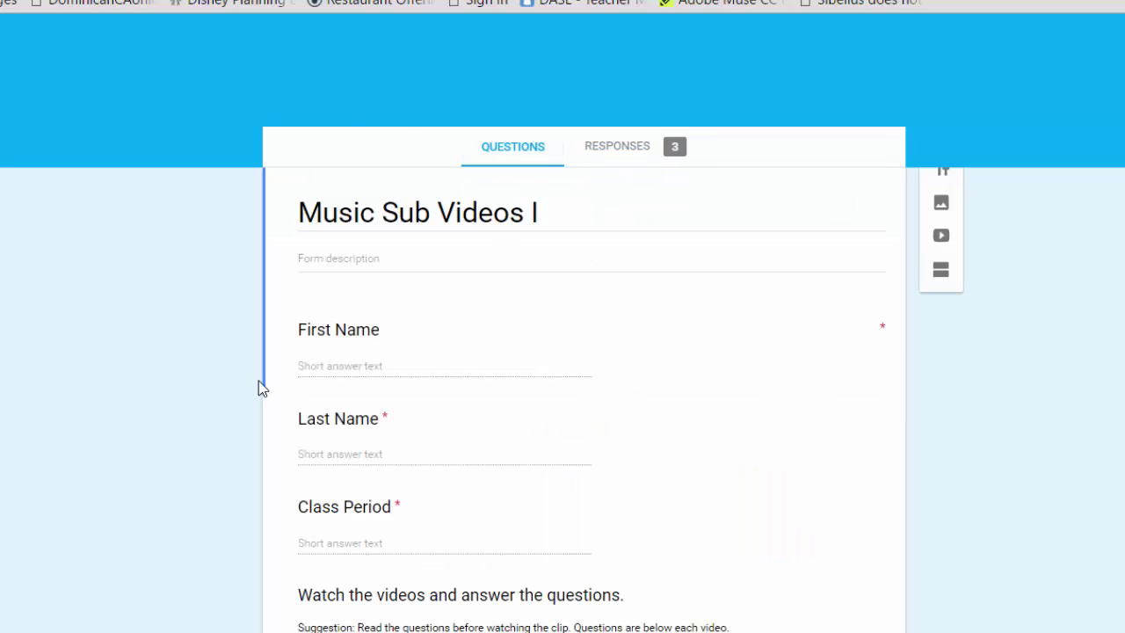